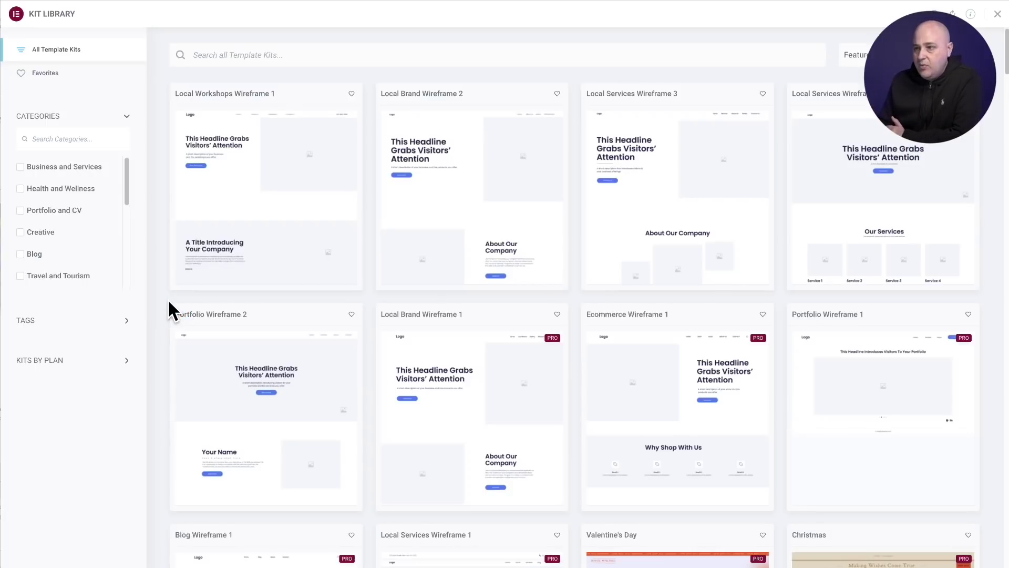
Step: Look over the wireframe kits in the Kit Library, from Local Workshops Wireframe 1 to Local Services Wireframe 1
mouse_move(270, 266)
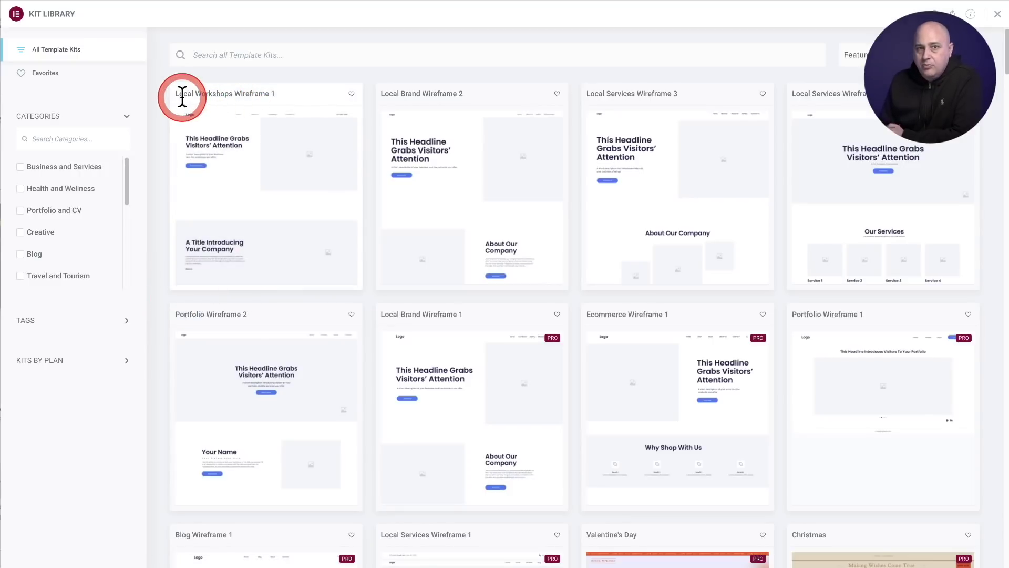
mouse_move(266, 198)
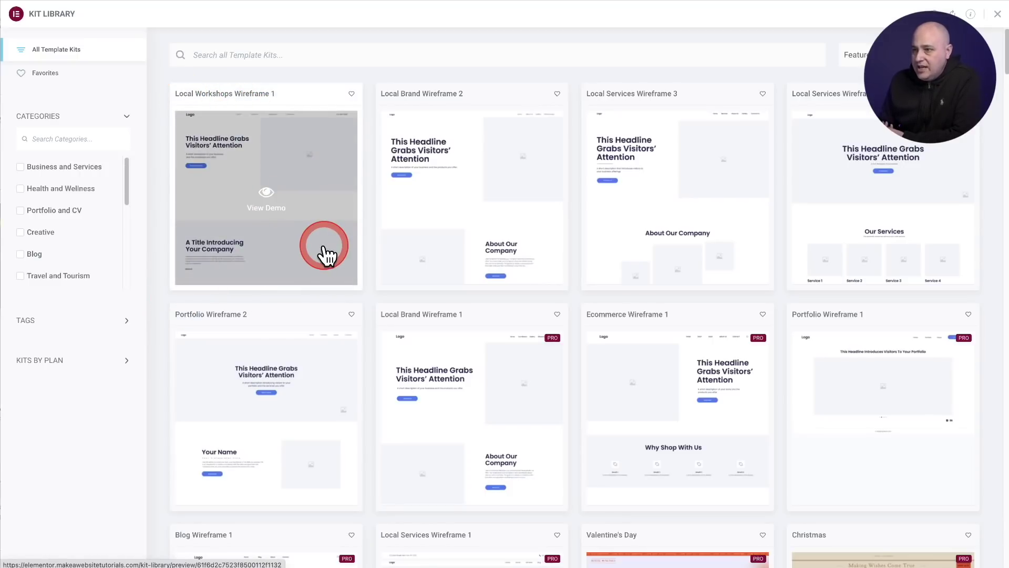
mouse_move(463, 244)
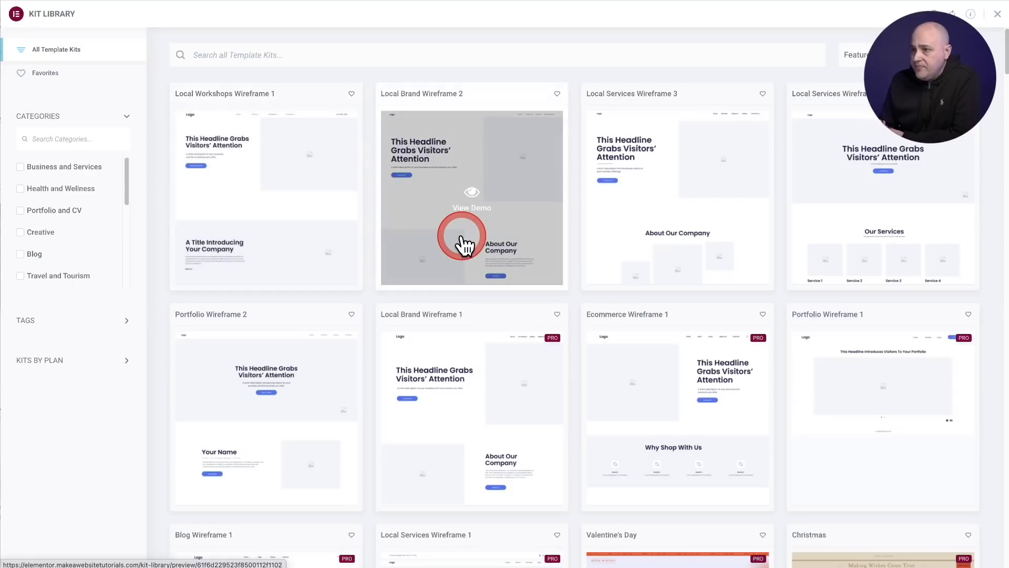
mouse_move(664, 231)
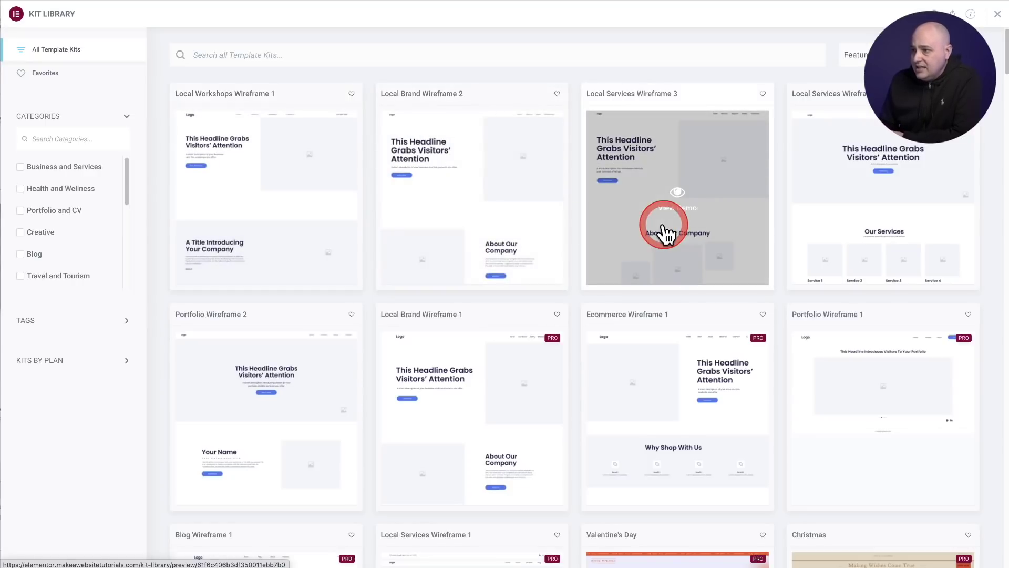
mouse_move(830, 251)
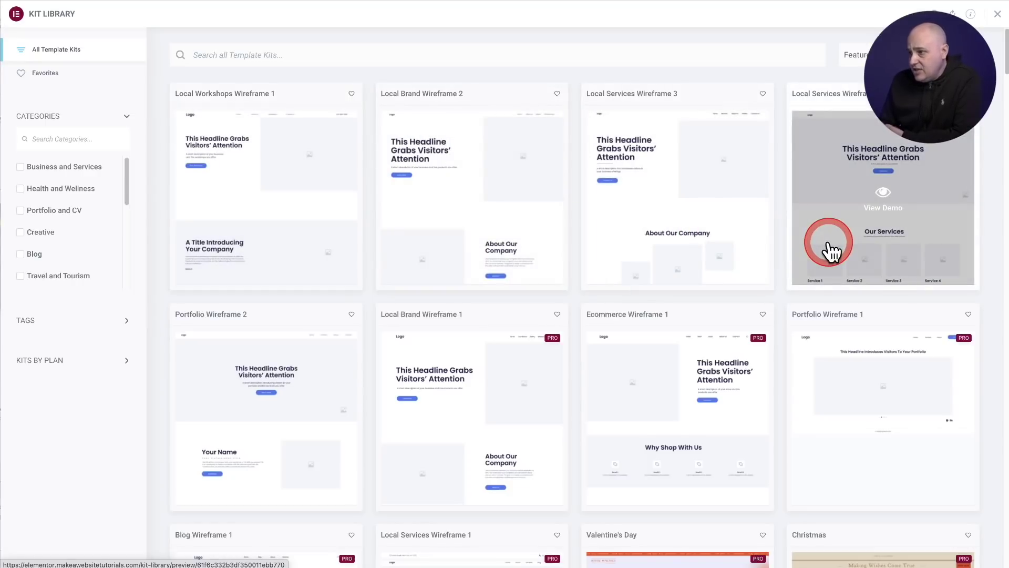
mouse_move(281, 428)
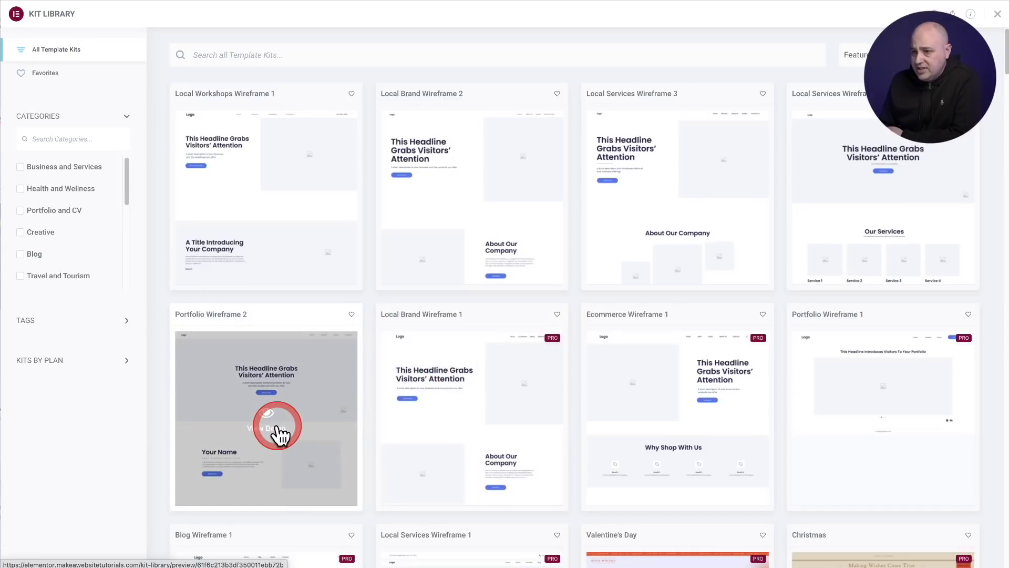
mouse_move(463, 444)
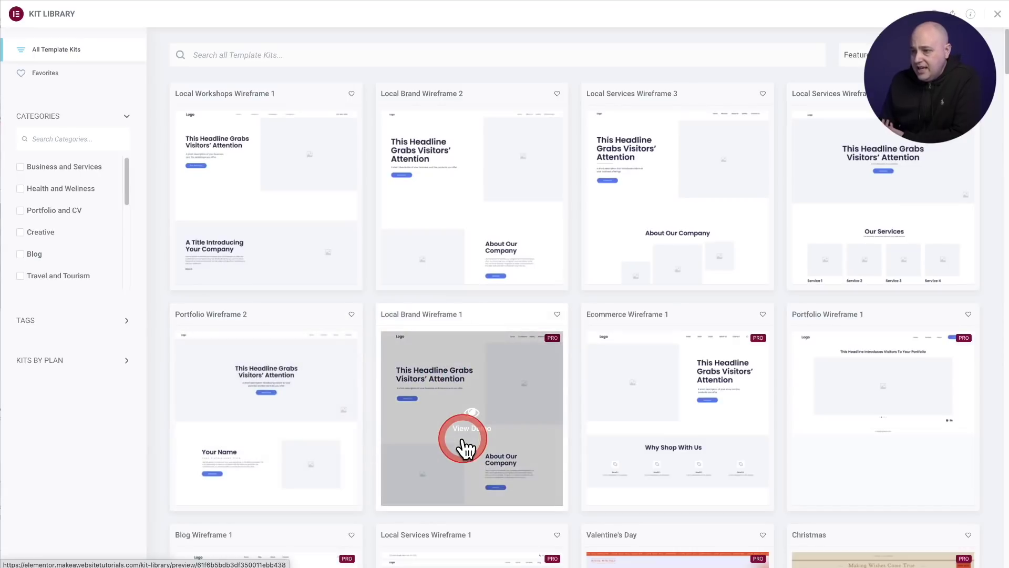
scroll(719, 410, "down", 3)
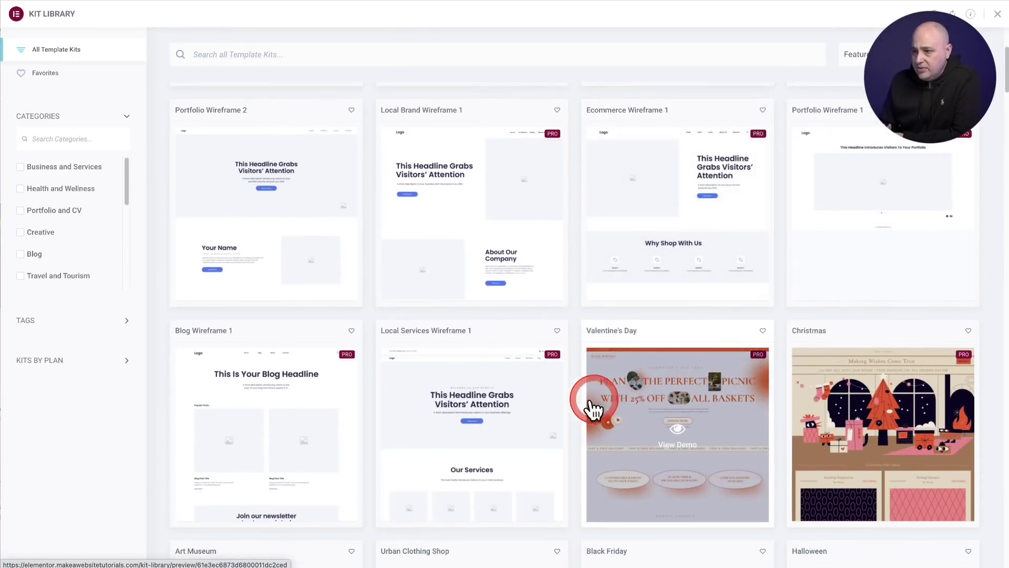
mouse_move(536, 387)
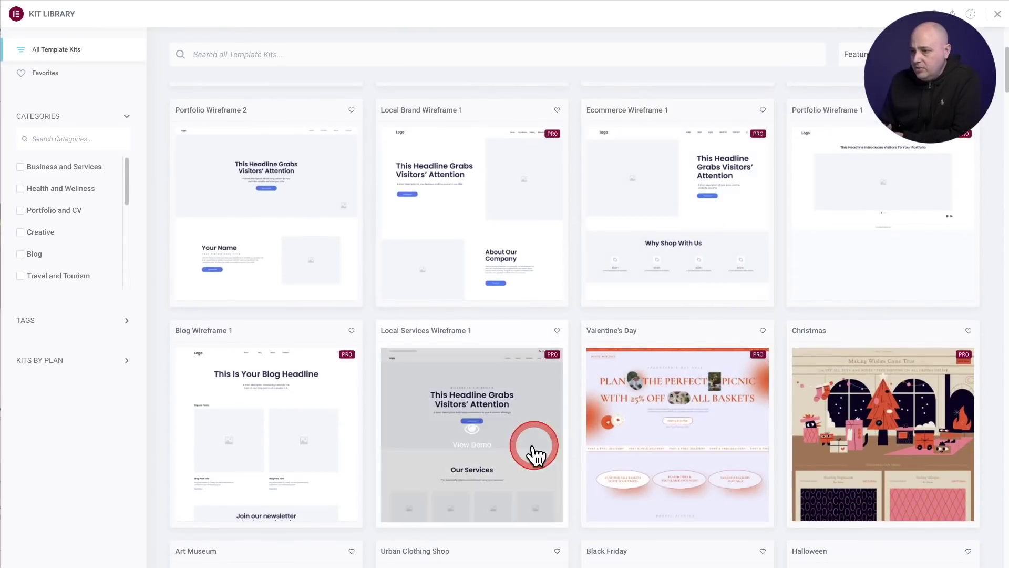
Step: Open the Local Services Wireframe 1 demo and review its home page, including the services, key benefit and Why Work With Us sections
left_click(490, 389)
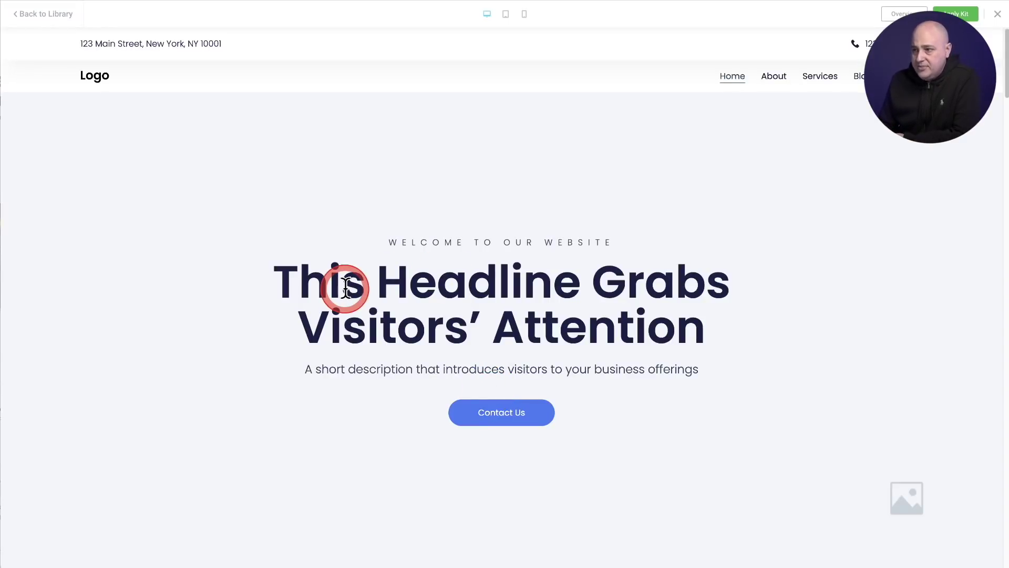
scroll(304, 297, "down", 2)
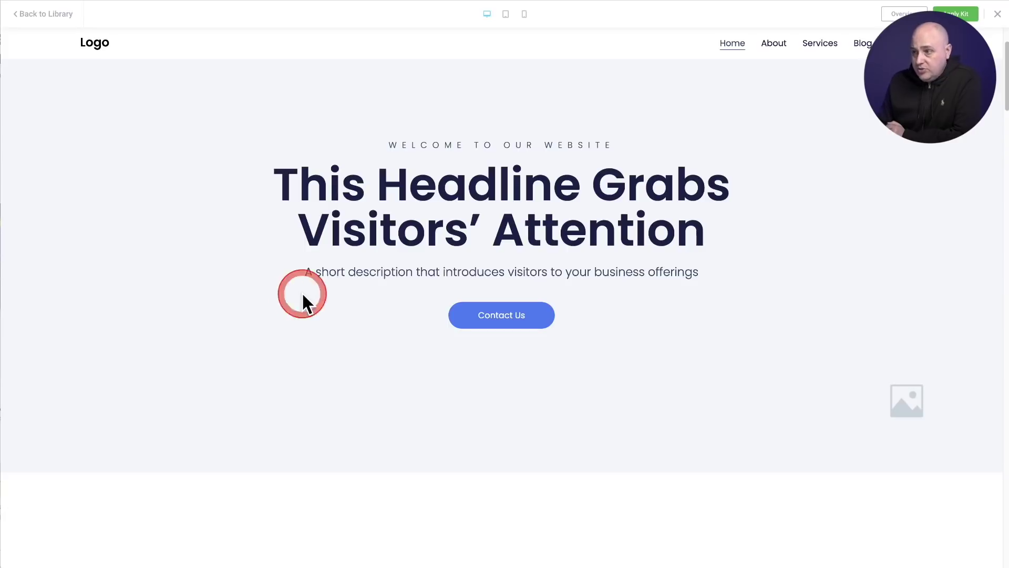
left_click(330, 276)
scroll(330, 277, "down", 1)
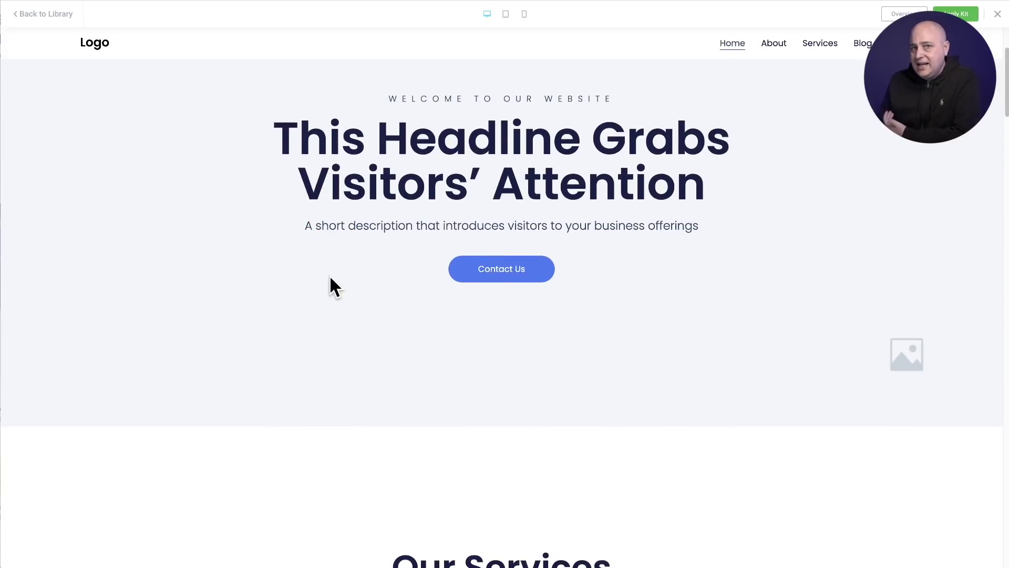
scroll(330, 277, "down", 5)
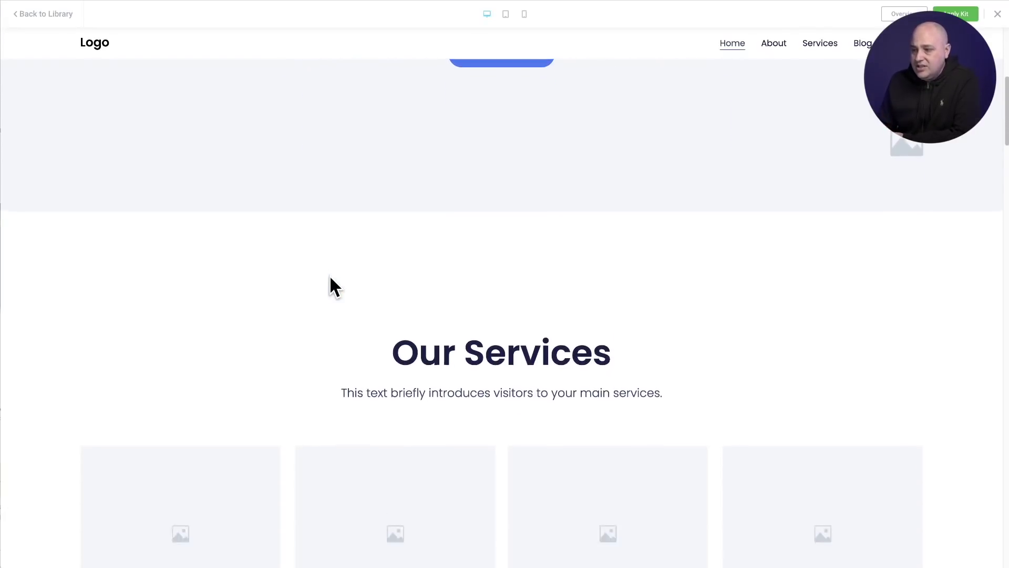
scroll(330, 277, "down", 6)
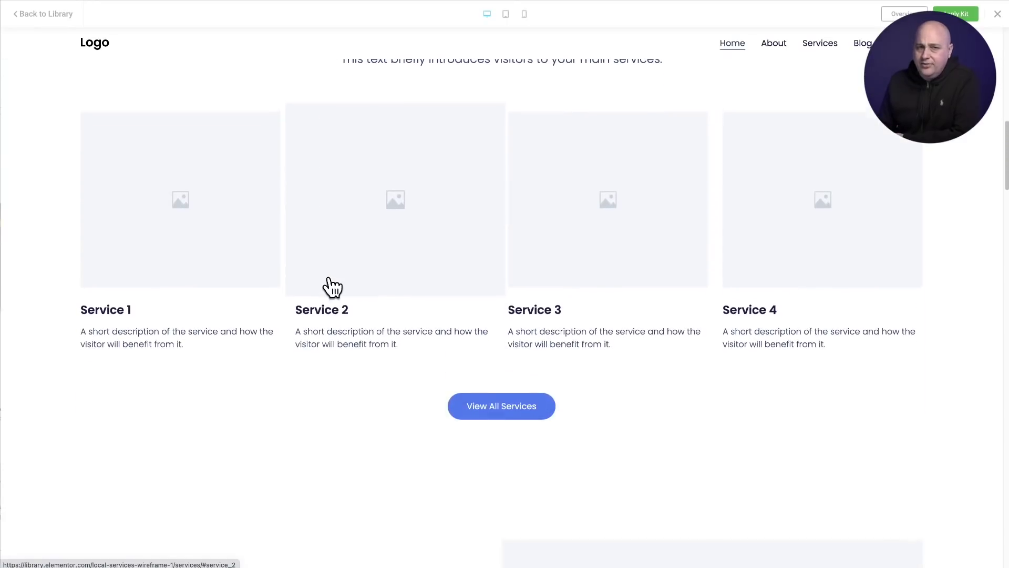
scroll(329, 279, "down", 5)
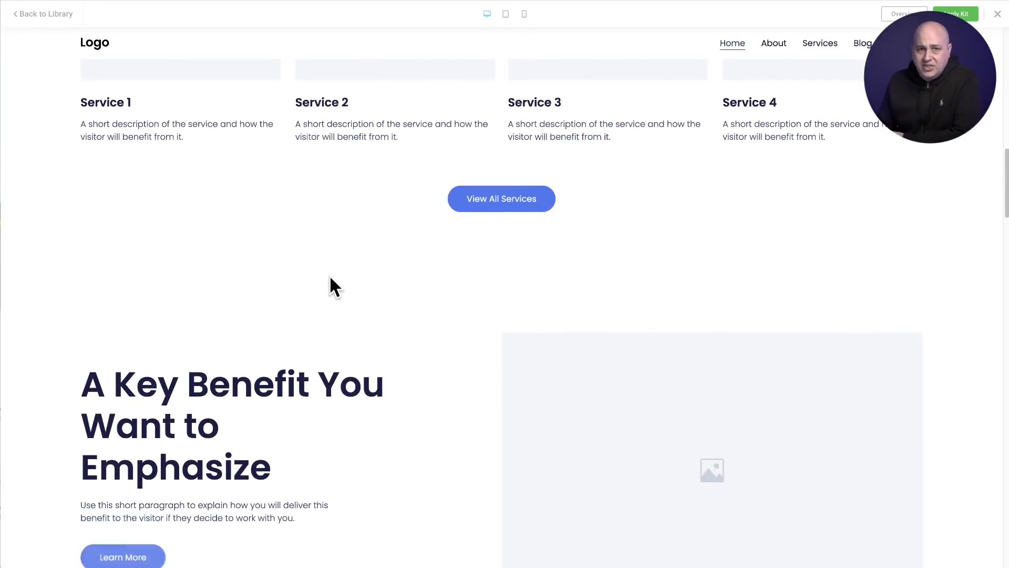
scroll(330, 279, "down", 3)
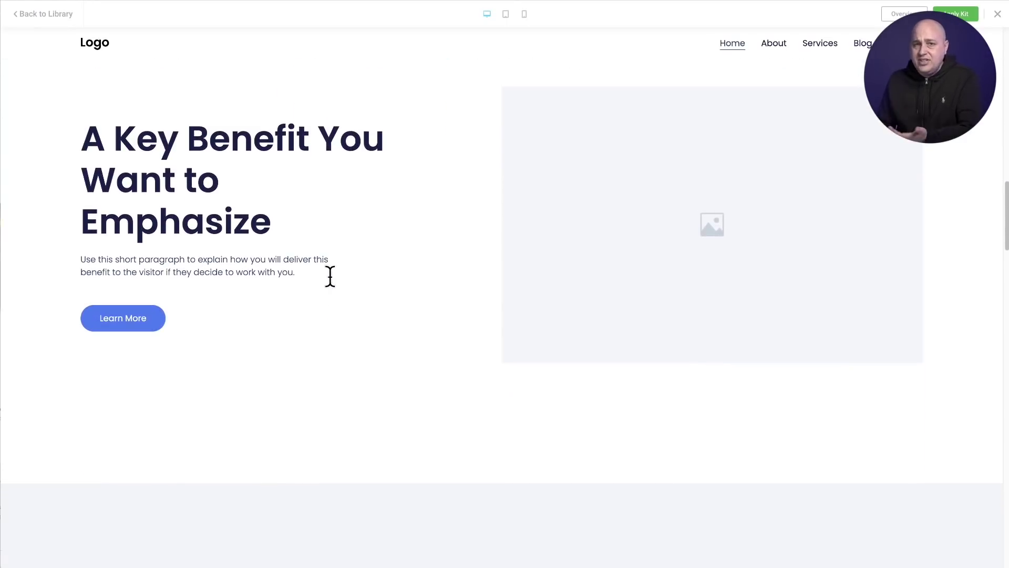
scroll(330, 277, "down", 3)
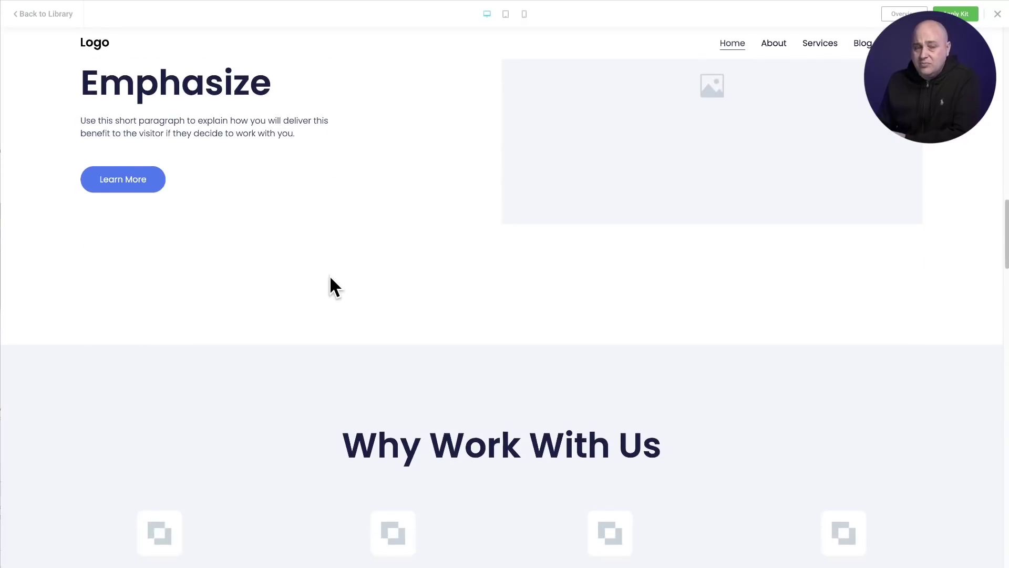
scroll(330, 277, "down", 6)
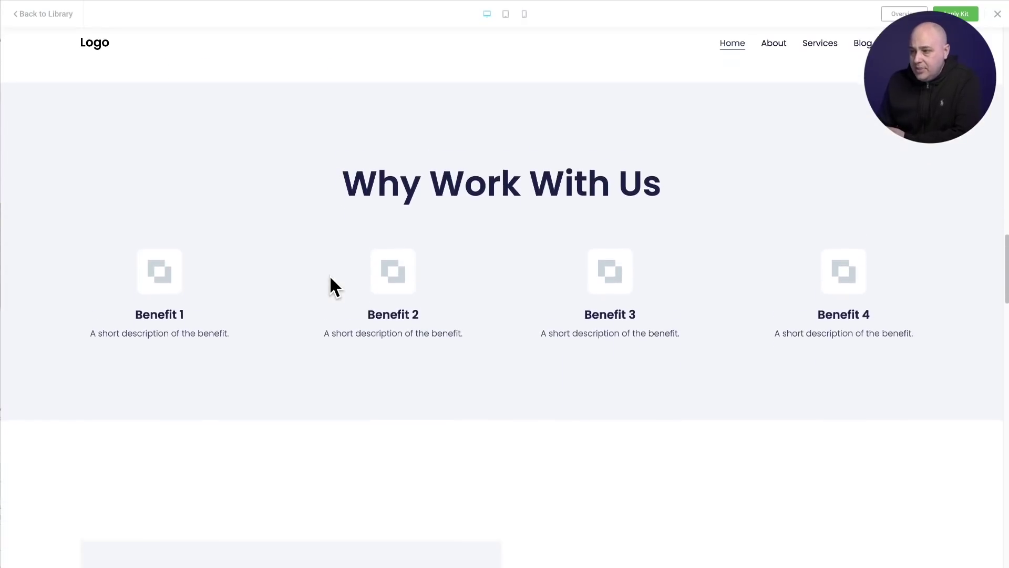
scroll(329, 275, "down", 5)
Step: View the demo's About page and its Contact page, examining the contact form and the sections below it
left_click_drag(329, 277, 678, 201)
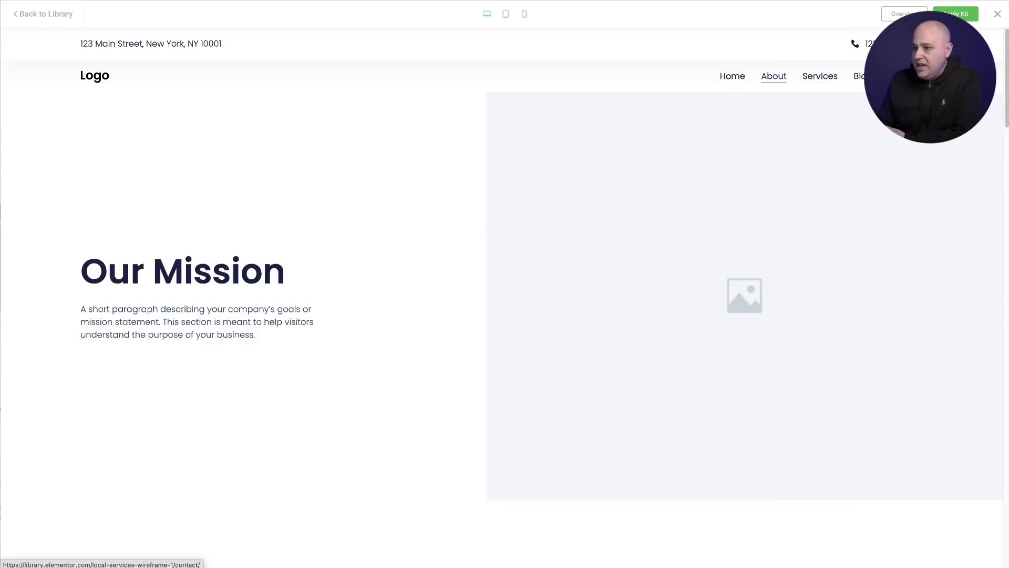
left_click(905, 76)
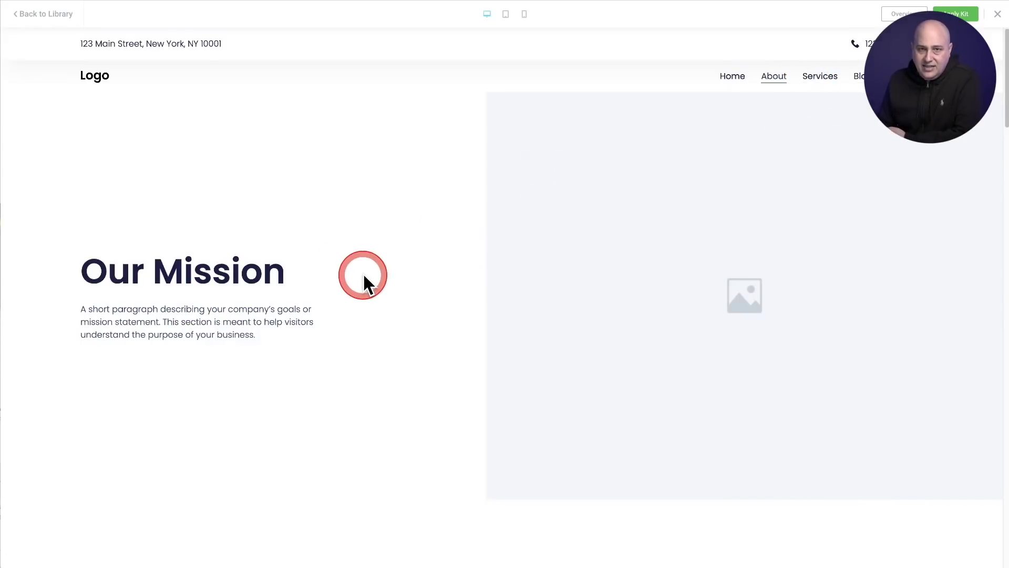
scroll(364, 275, "down", 6)
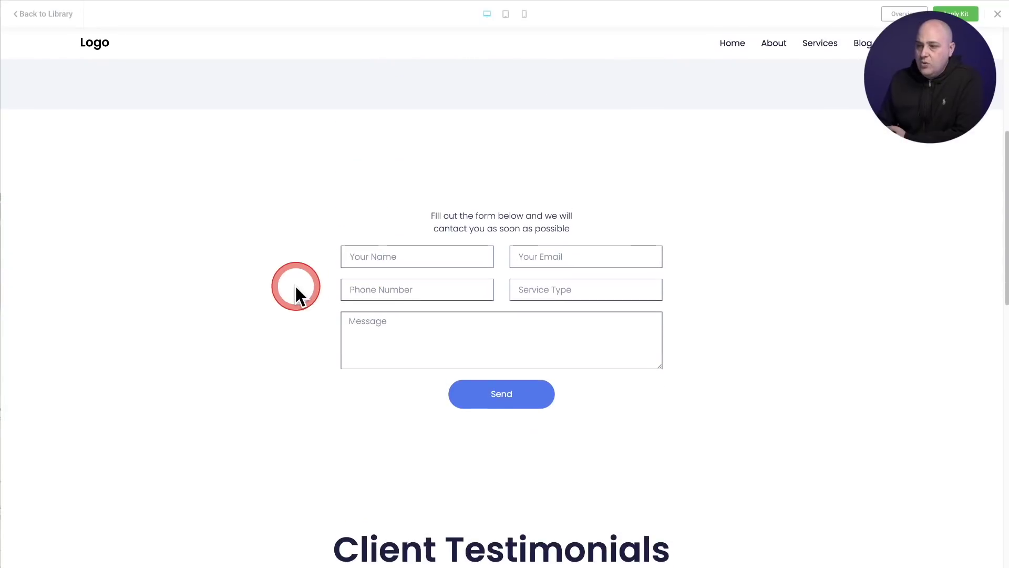
scroll(287, 291, "down", 5)
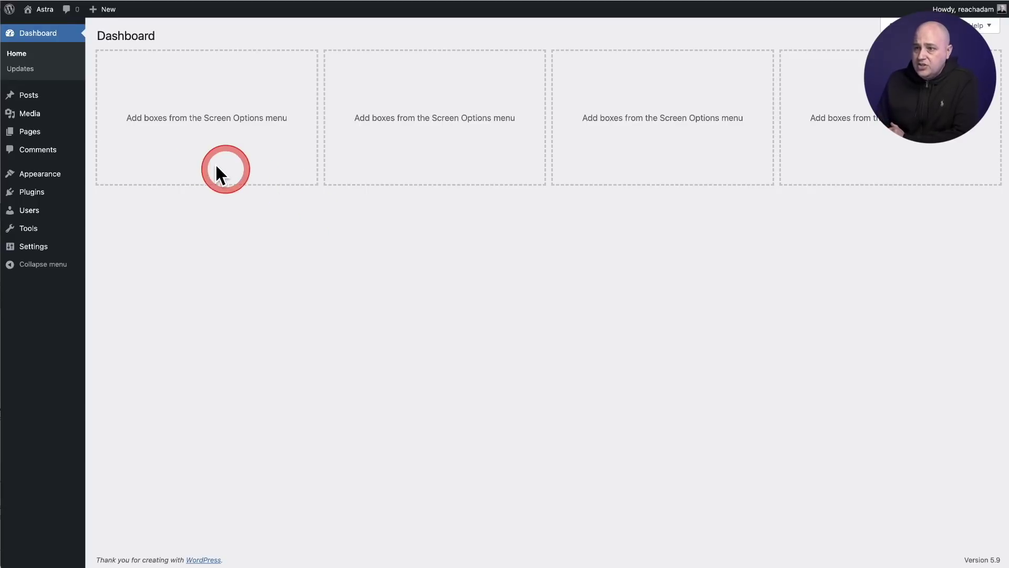
Step: Add a new page on the Astra site and open the wireframes in the UAG Templates library
left_click(65, 134)
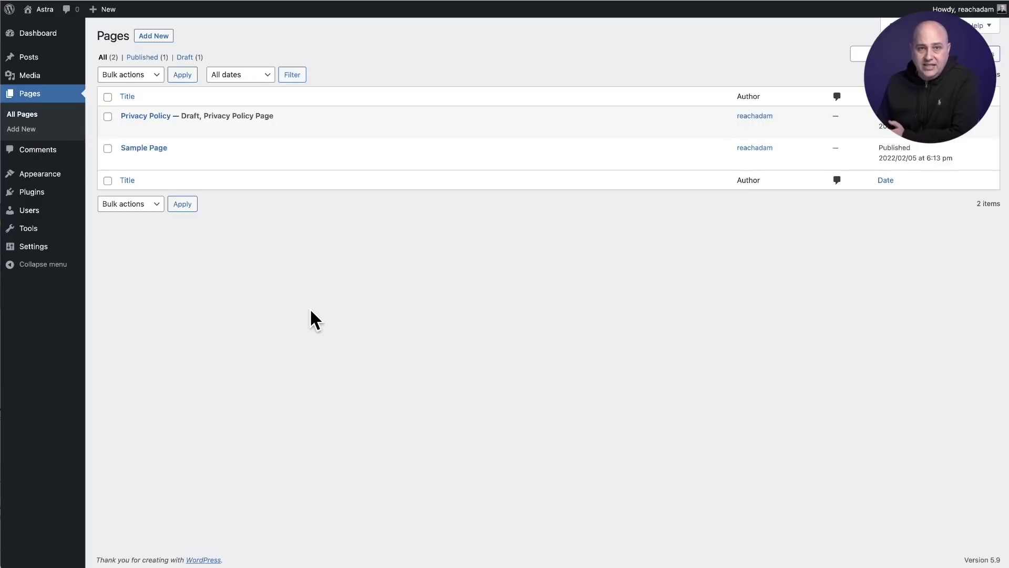
left_click(158, 36)
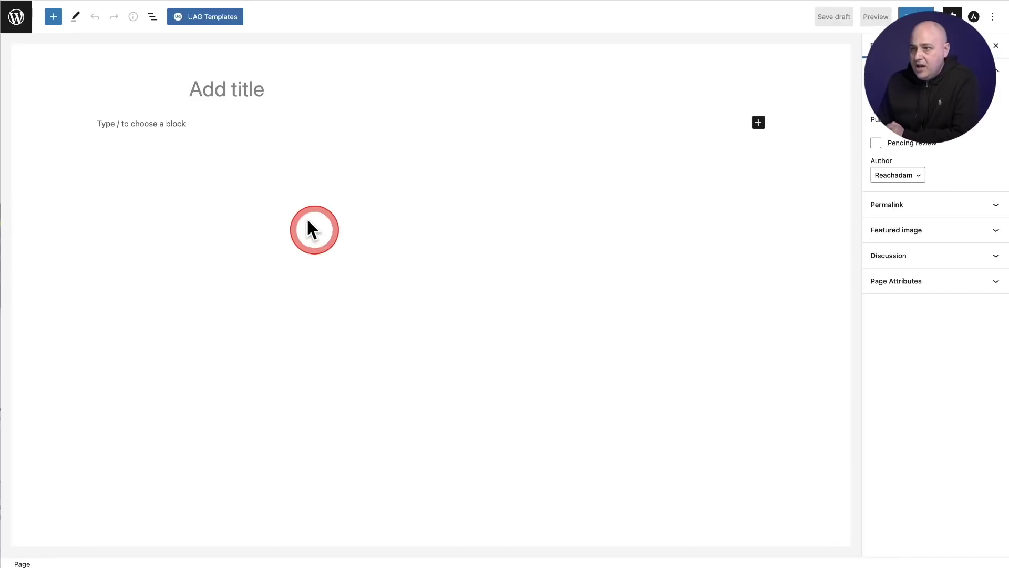
left_click(208, 19)
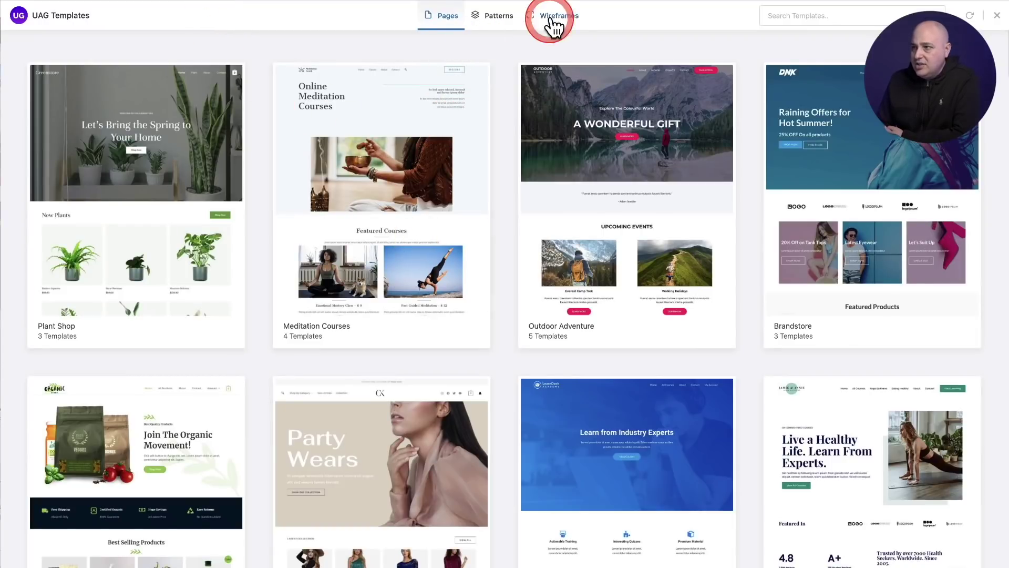
left_click(566, 22)
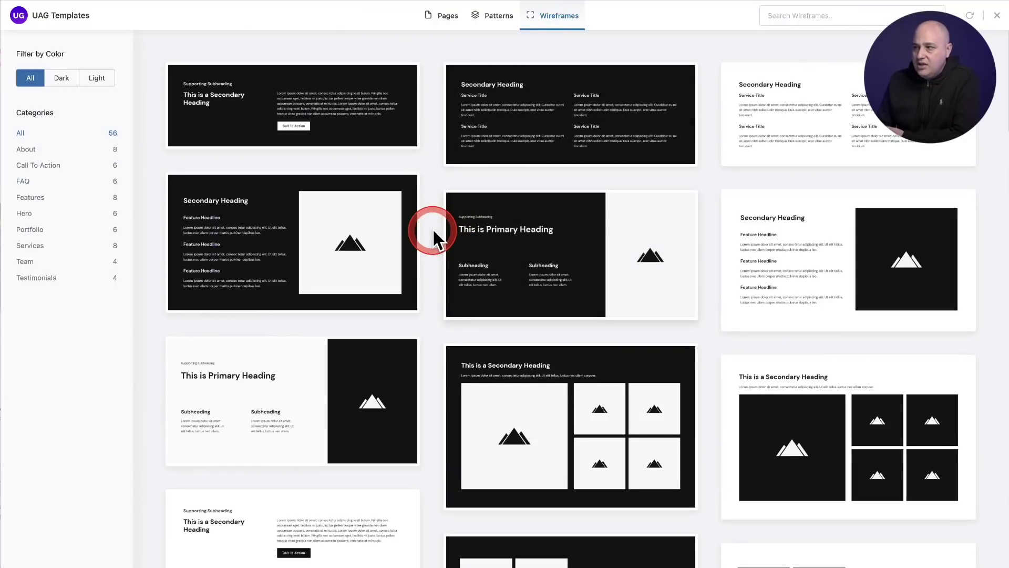
Step: Browse the UAG wireframes, trying the Dark and Light color filters before returning to All
scroll(432, 228, "down", 10)
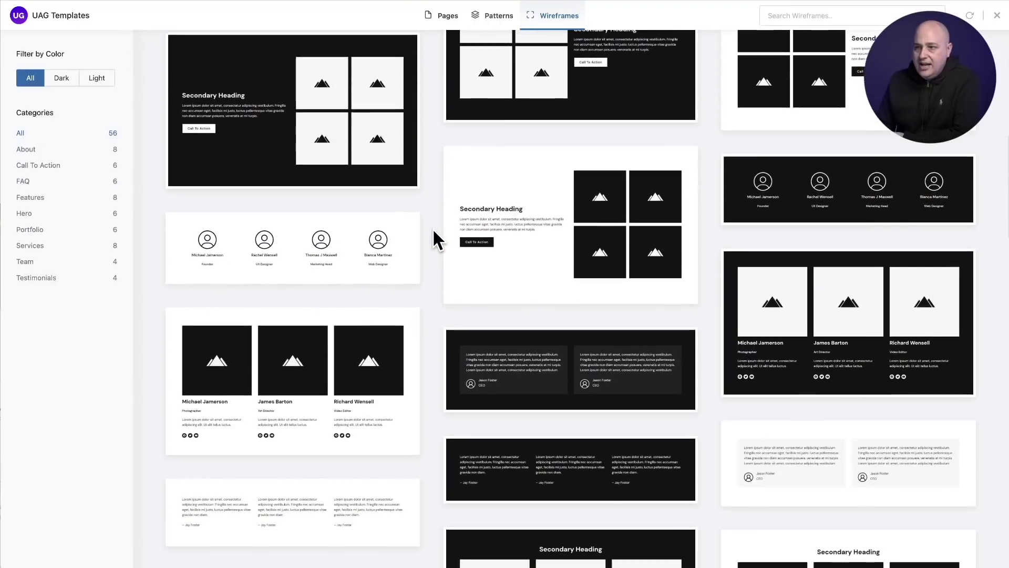
scroll(432, 228, "down", 5)
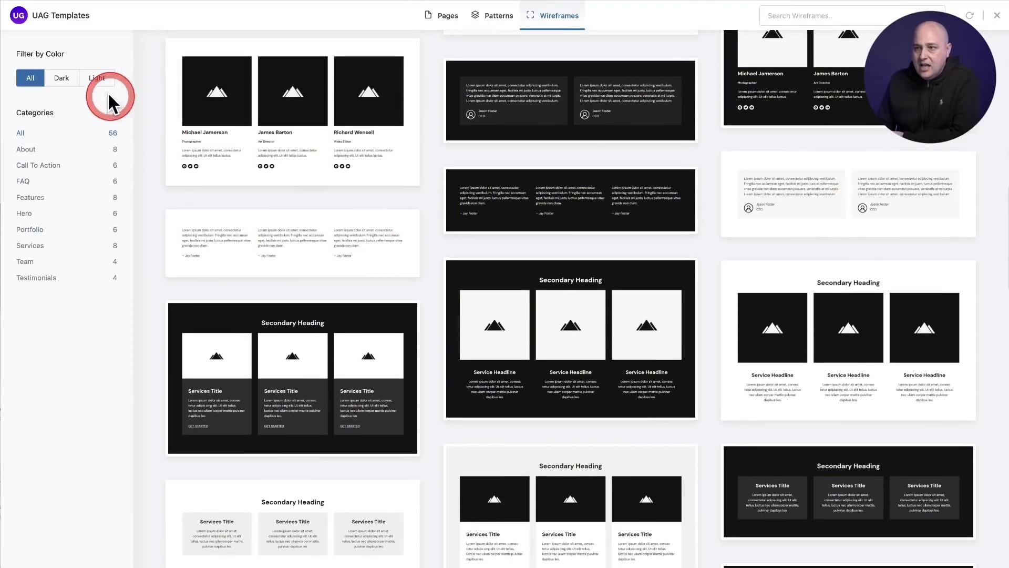
left_click(62, 78)
left_click(96, 77)
left_click(30, 78)
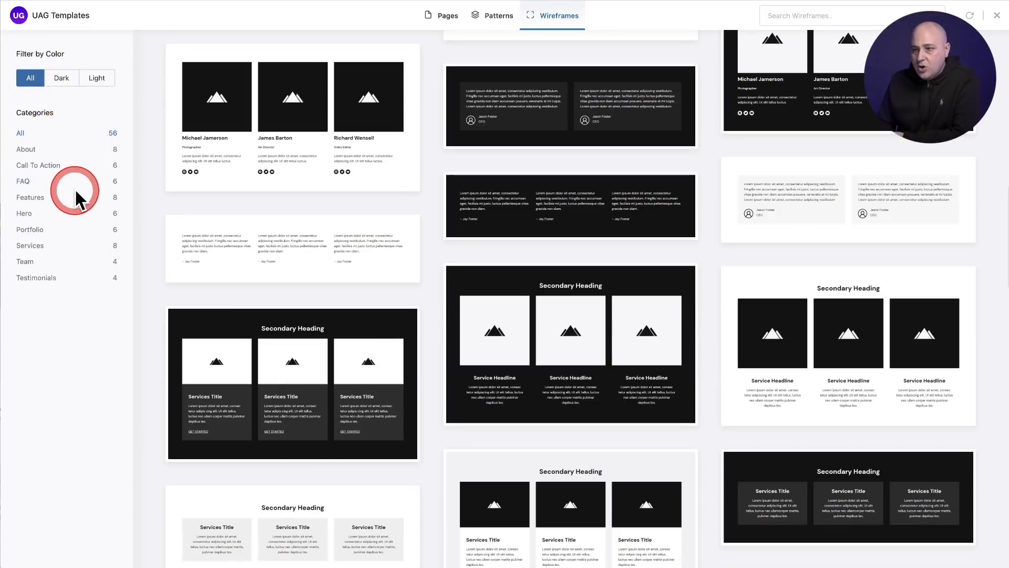
Step: Filter the UAG wireframes by the Hero category and by the Services category
left_click(55, 214)
left_click(68, 255)
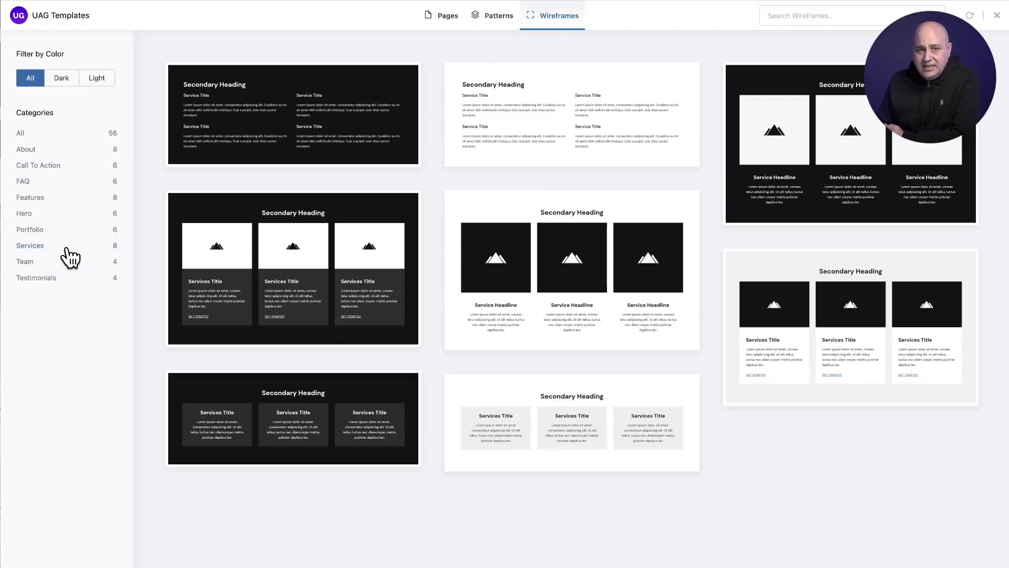
left_click(66, 247)
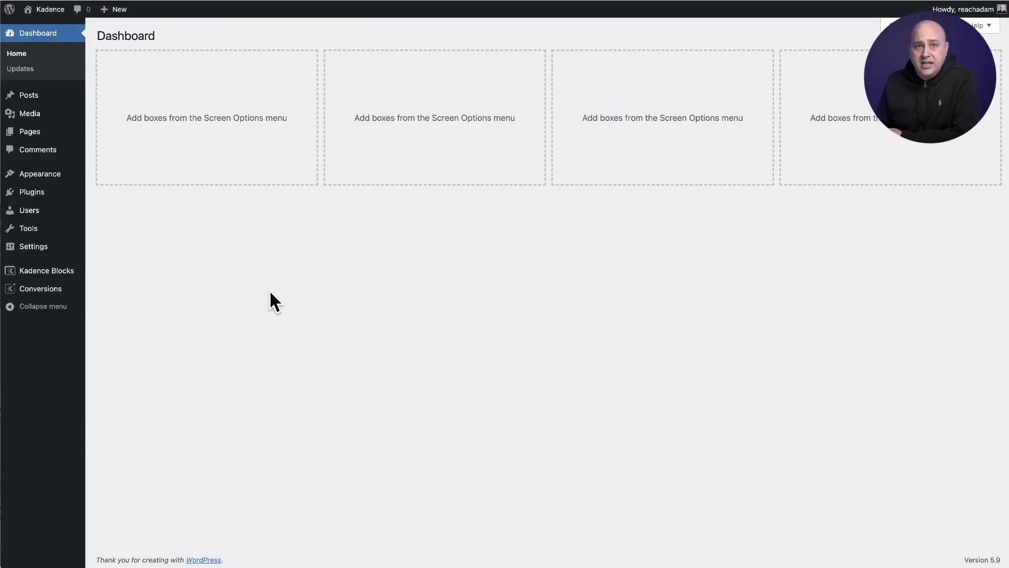
Step: Add a new page on the Kadence site and dismiss the block editor welcome guide
left_click(157, 192)
left_click(74, 133)
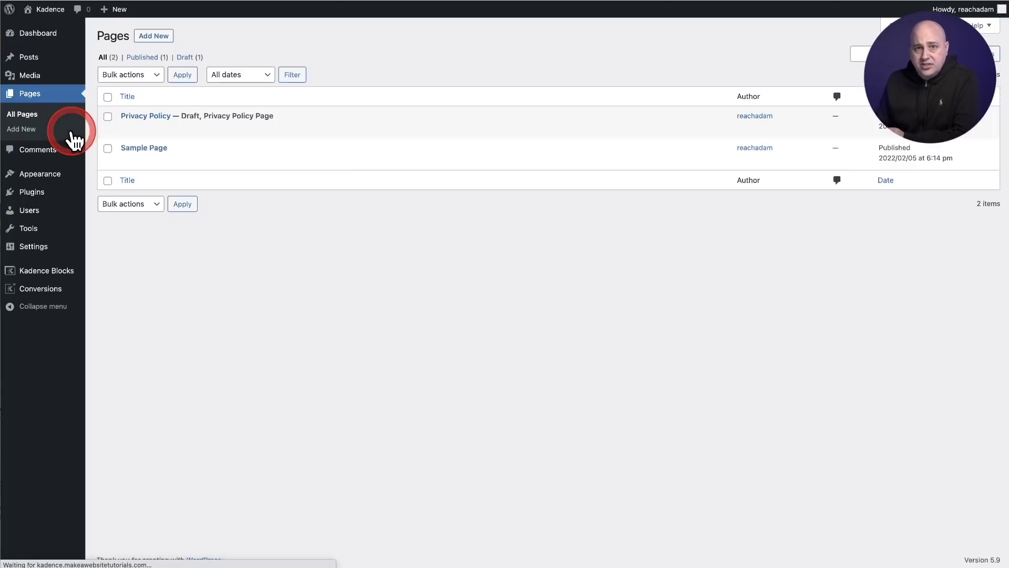
left_click(150, 37)
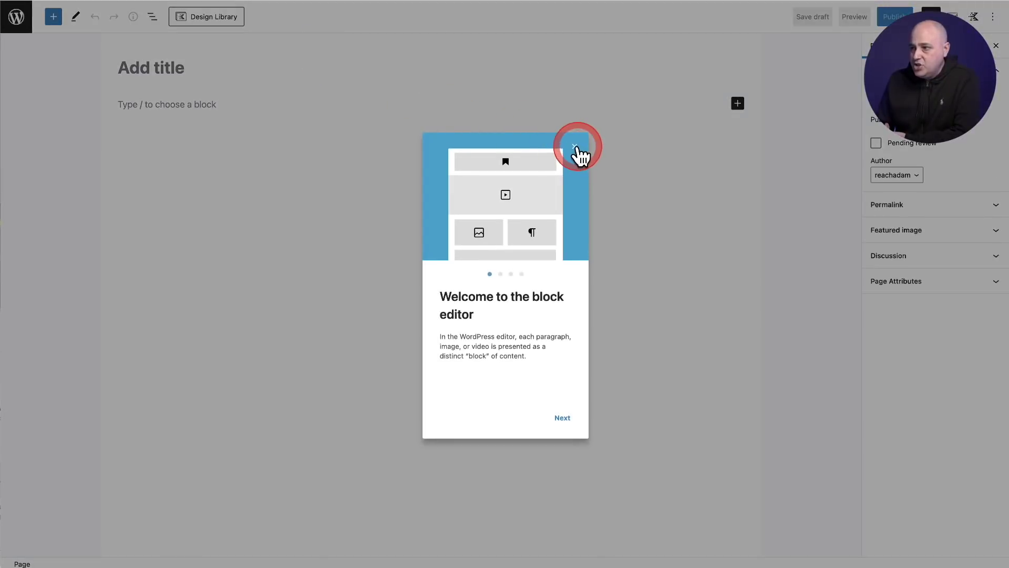
left_click(575, 146)
Step: Open the Kadence Design Library from the new page and show its Wireframe collection
left_click(200, 20)
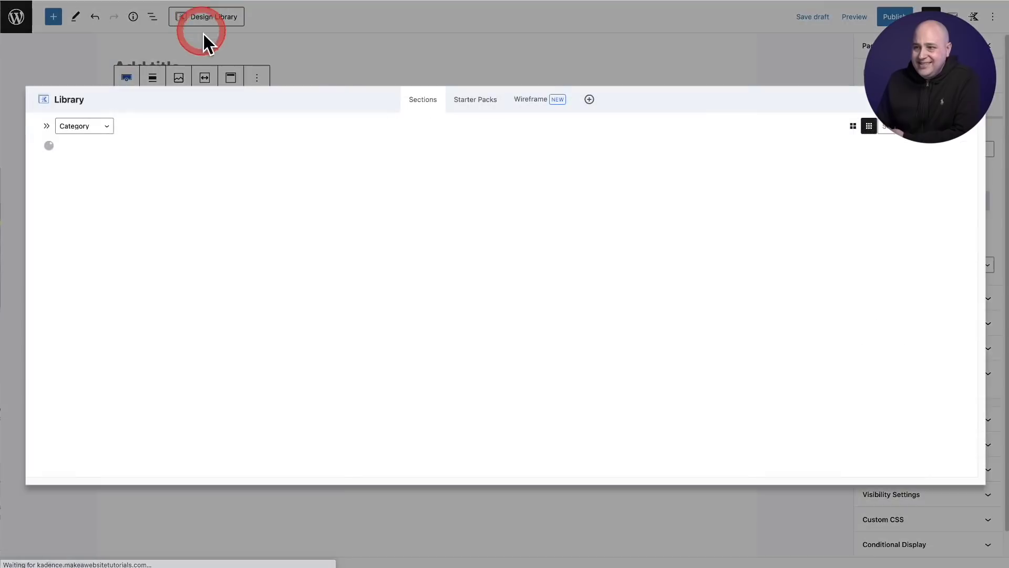
left_click(420, 106)
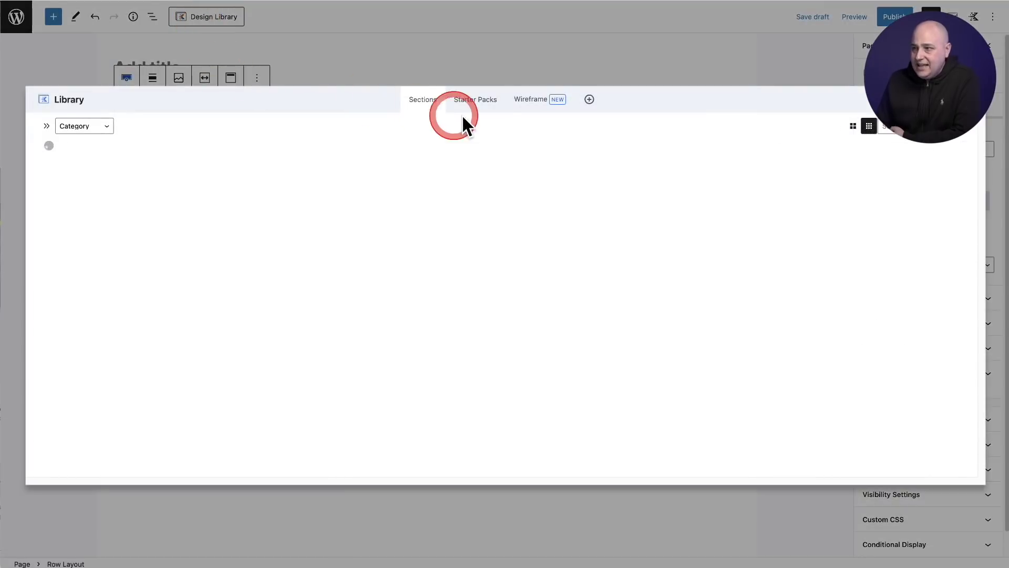
left_click(520, 101)
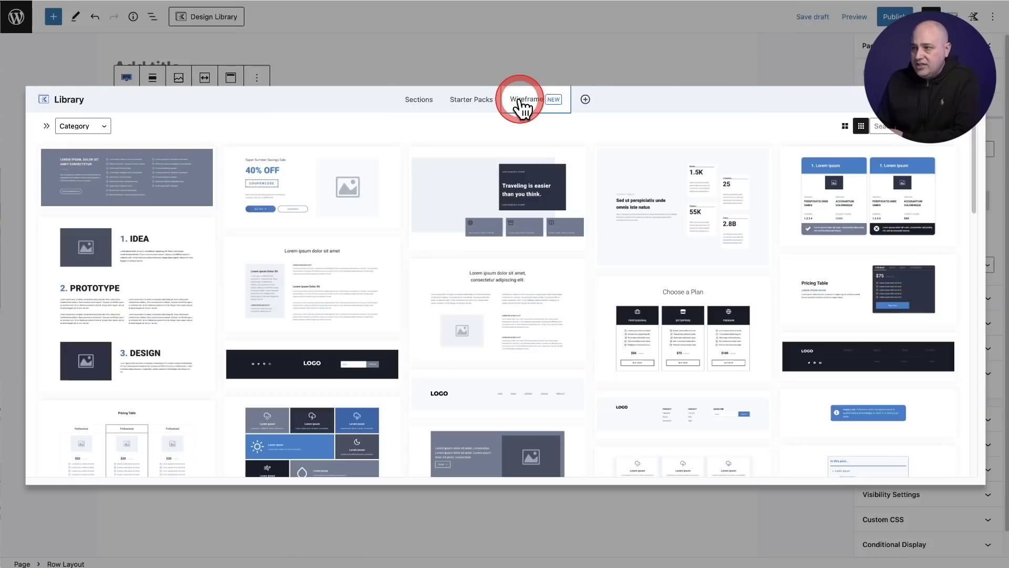
Step: Browse the whole Kadence wireframe collection and expand the sidebar listing its categories
scroll(408, 214, "down", 6)
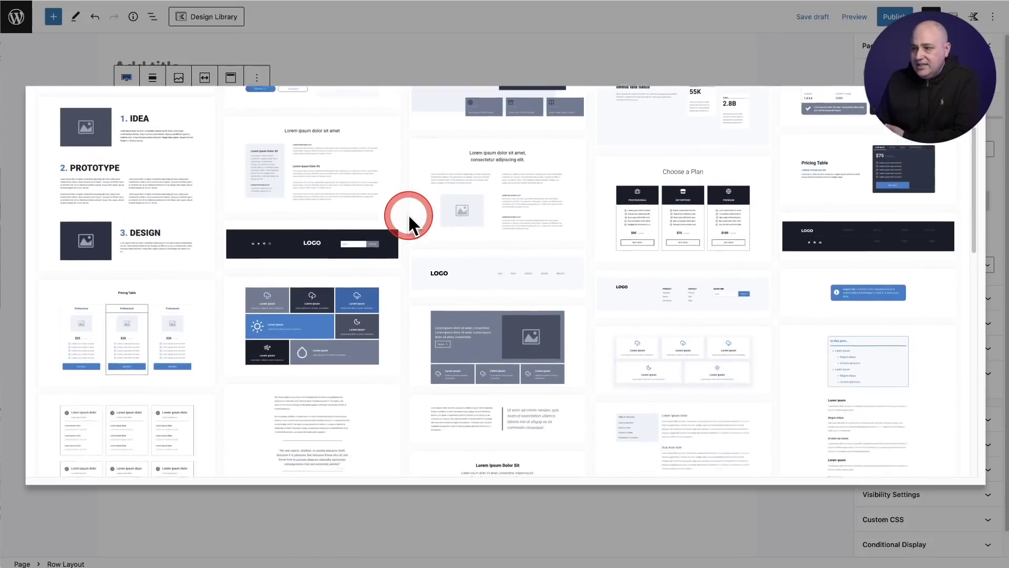
scroll(410, 217, "down", 8)
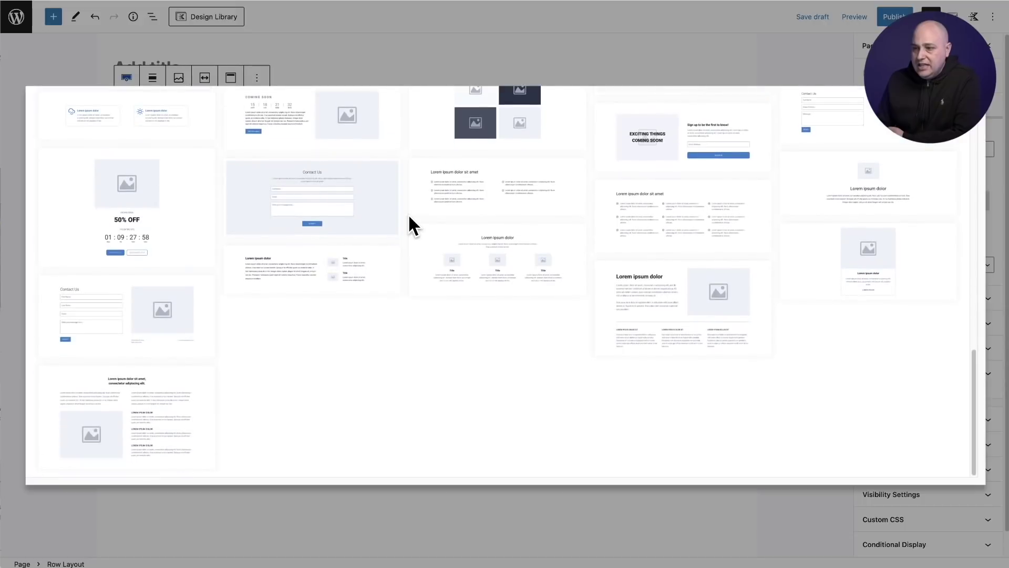
scroll(410, 221, "up", 15)
left_click(63, 129)
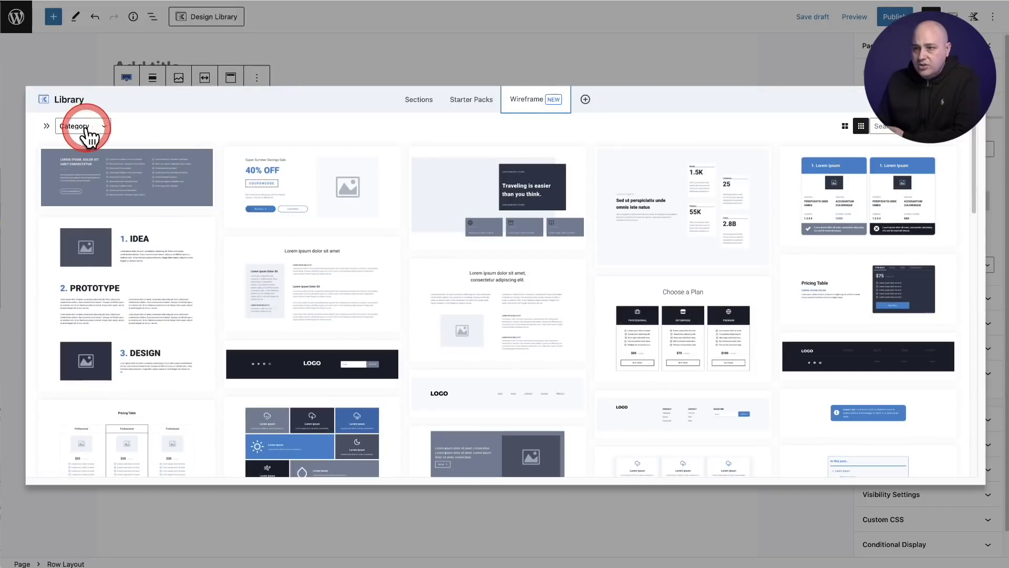
left_click(47, 127)
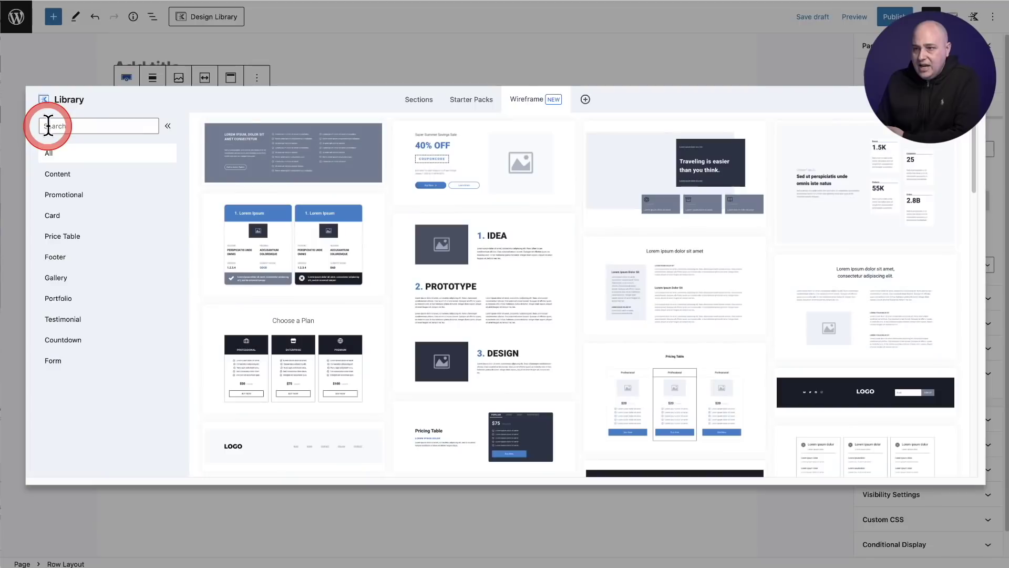